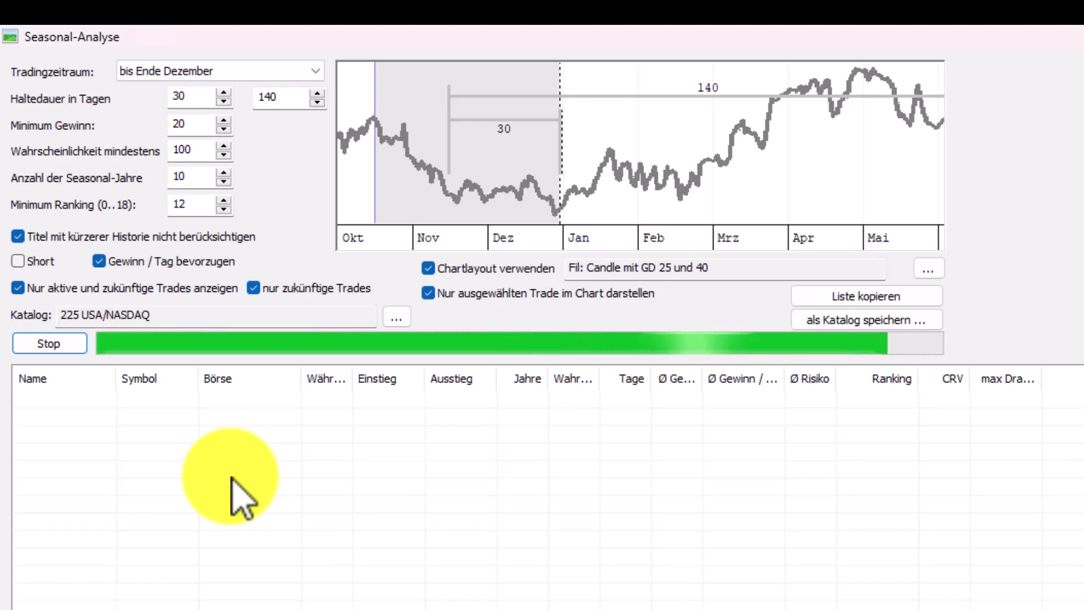
# - Save the NASDAQ scan results to the ! Seasonal catalog without overwriting its existing entries
pyautogui.click(848, 322)
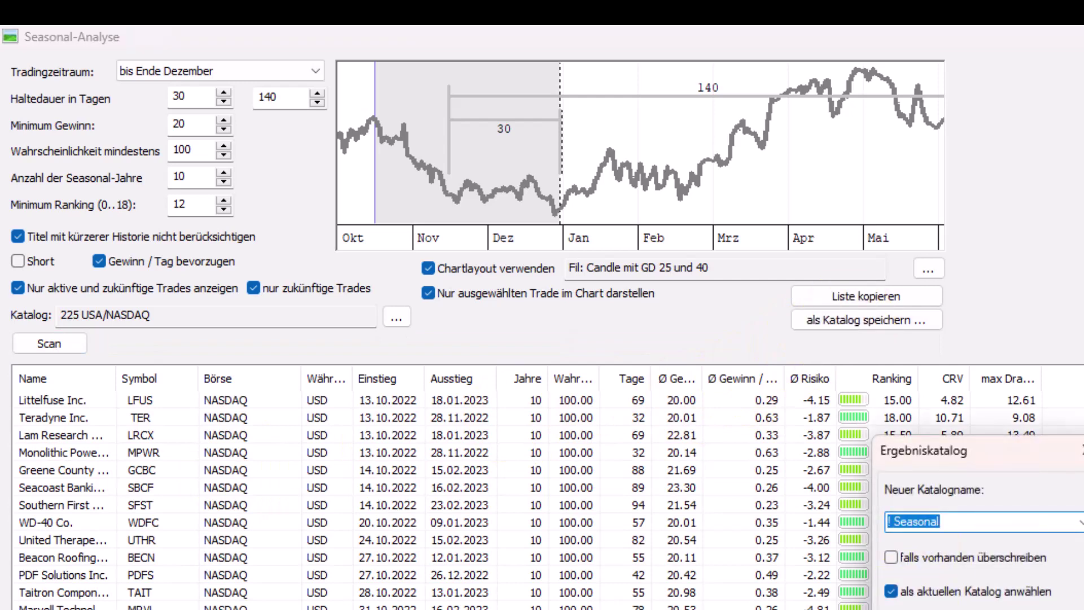
pyautogui.click(965, 608)
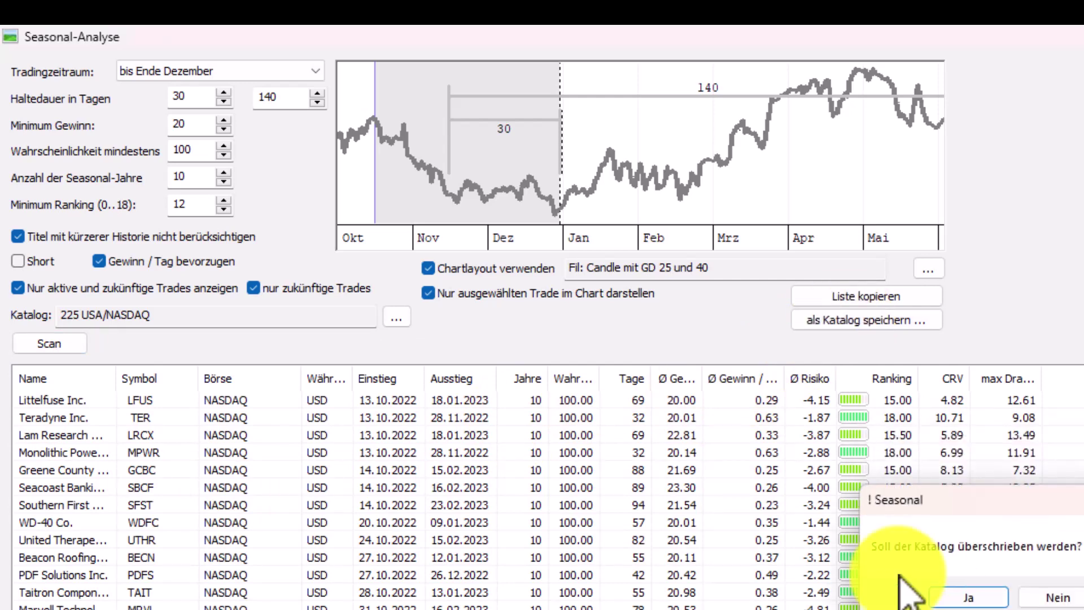
pyautogui.click(1059, 598)
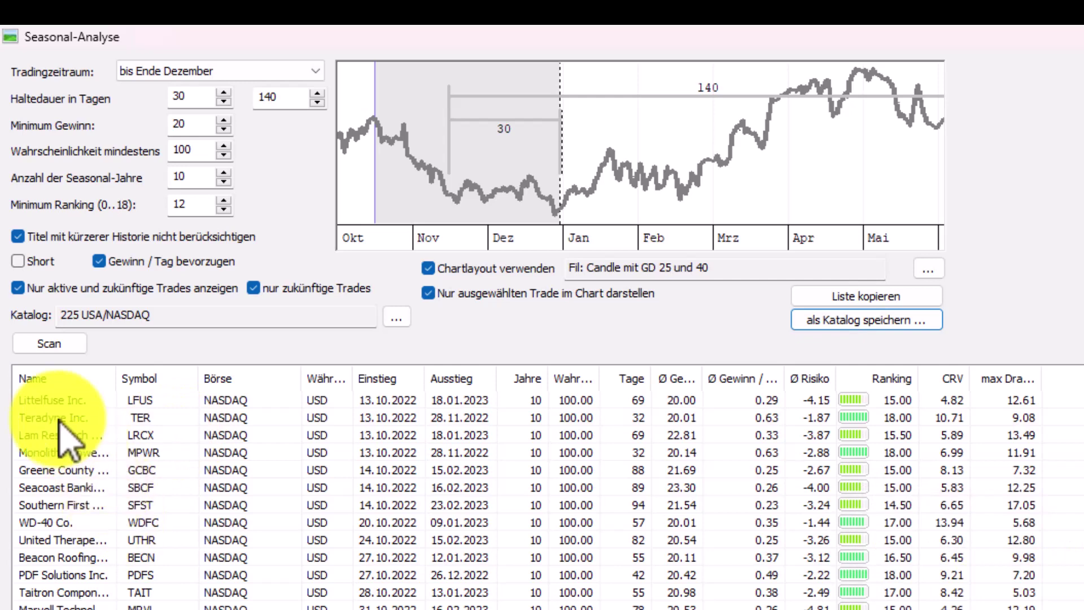
# - Change the scan catalog to 225 USA/NYSE and run the seasonal scan
pyautogui.click(397, 317)
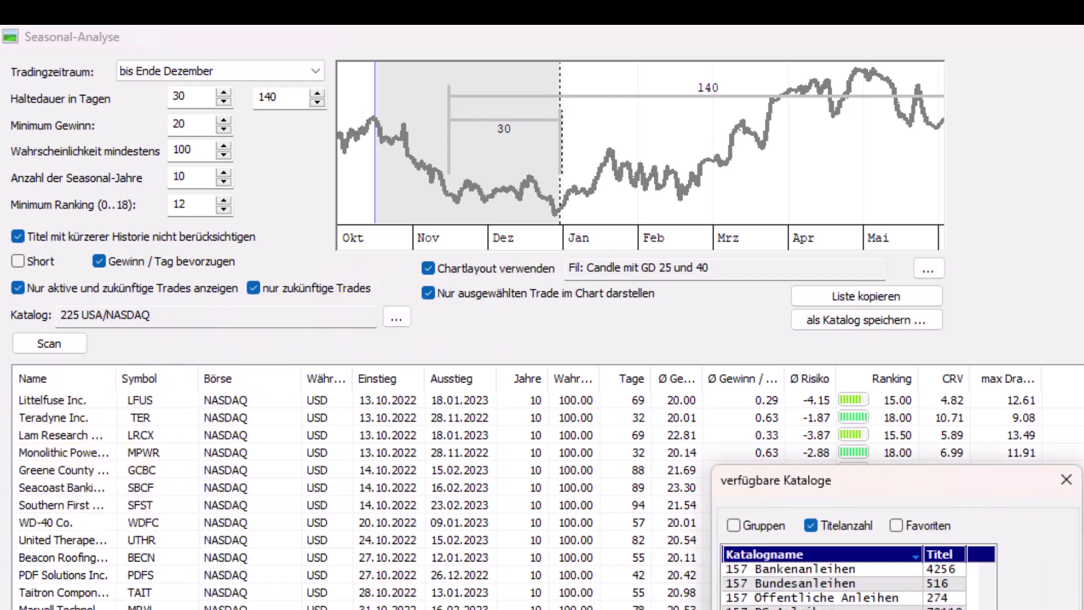
pyautogui.press('Escape')
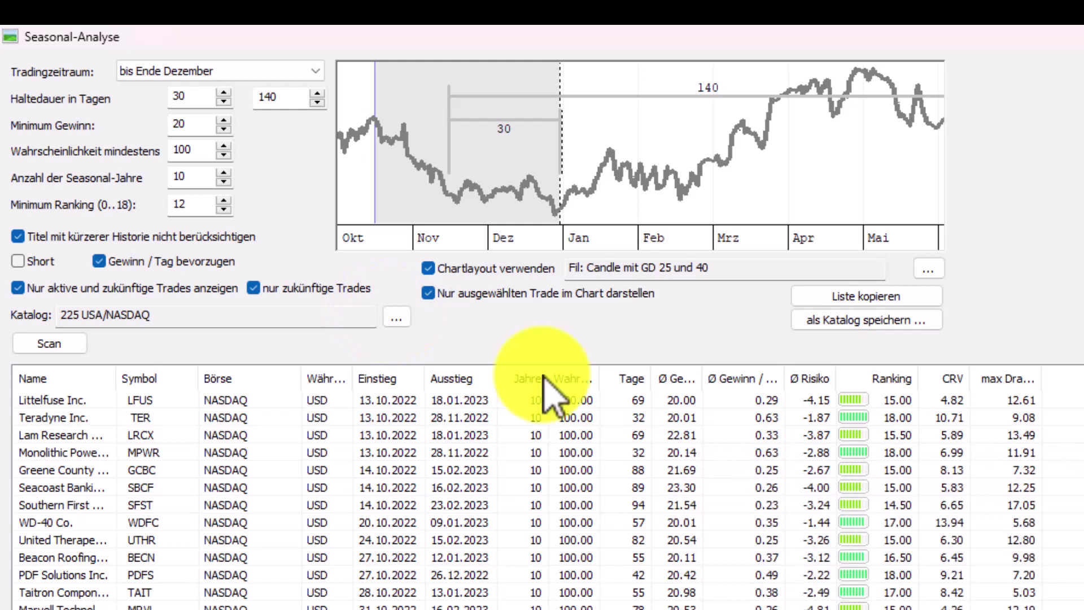
pyautogui.click(54, 343)
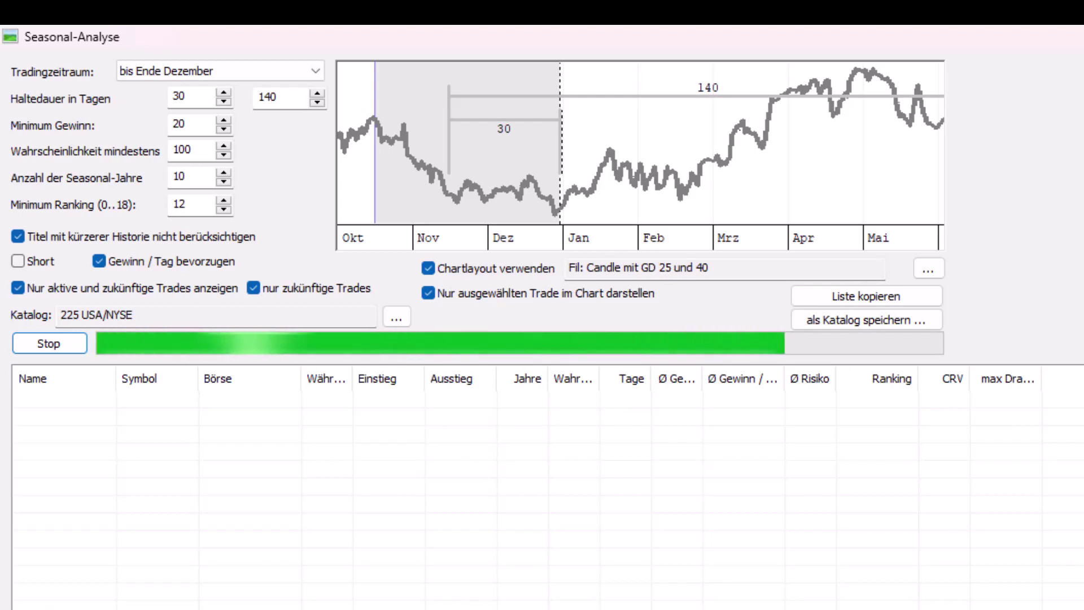
# - Add the NYSE scan results to the ! Seasonal catalog, declining to overwrite it
pyautogui.click(855, 320)
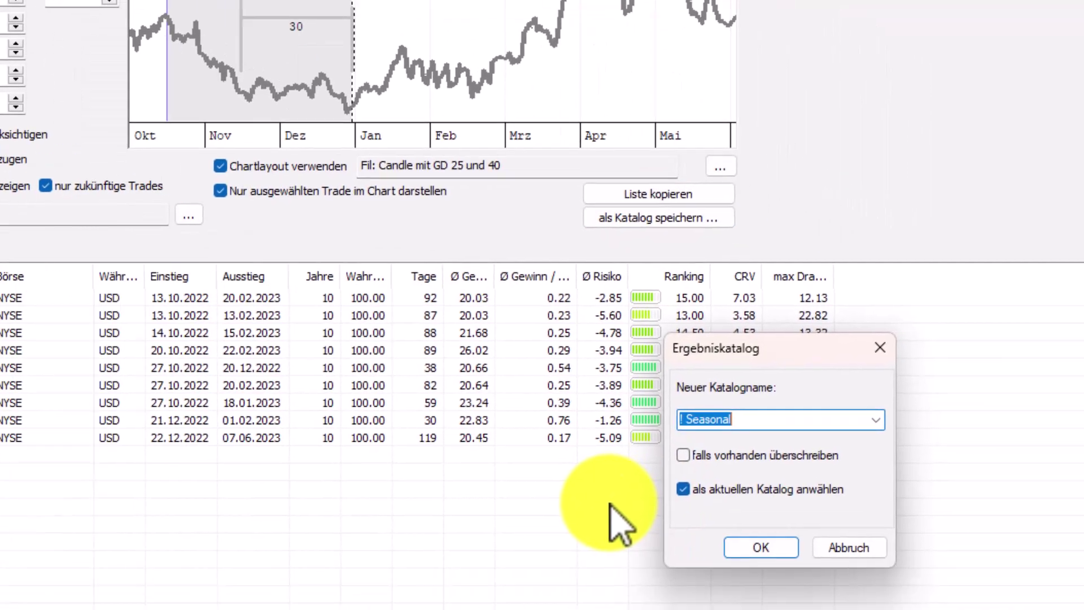
pyautogui.click(755, 545)
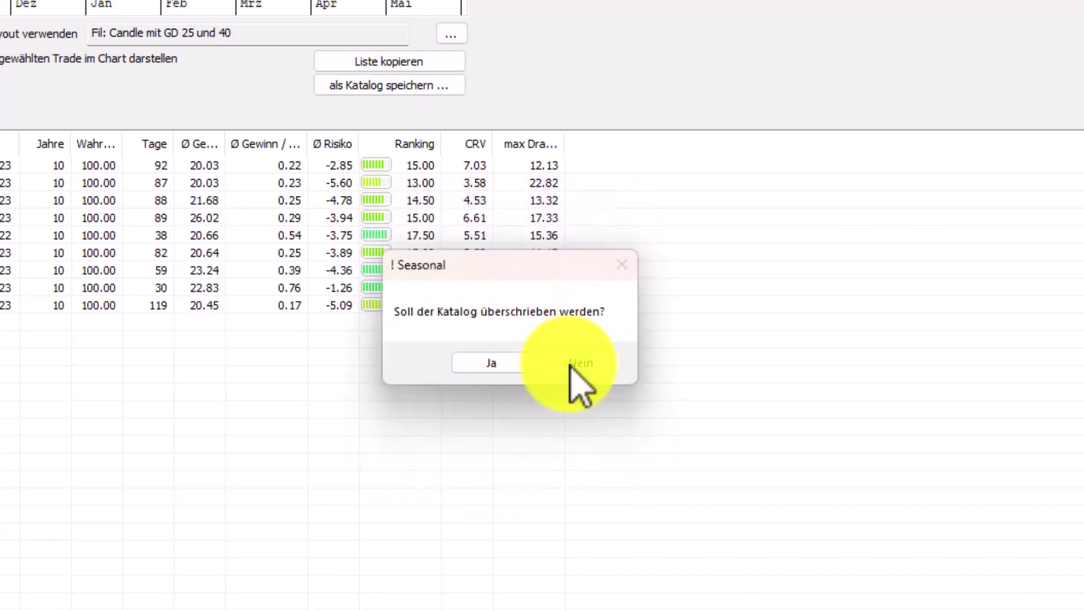
pyautogui.click(570, 365)
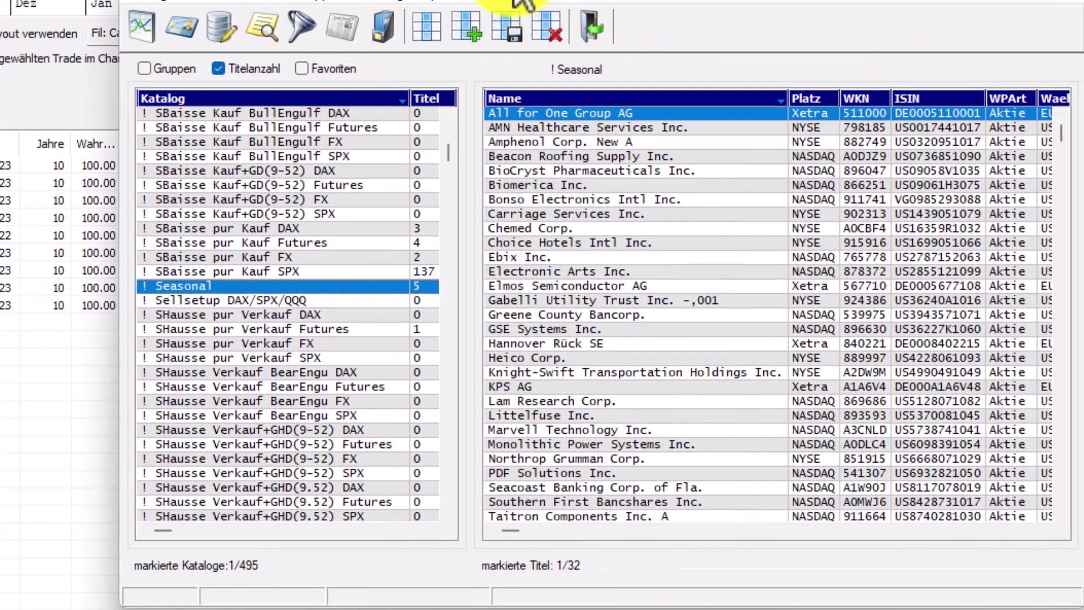
# - Examine the titles collected in the ! Seasonal catalog and return to the seasonal analysis
pyautogui.moveTo(495, 8); pyautogui.dragTo(363, 6)
pyautogui.click(395, 395)
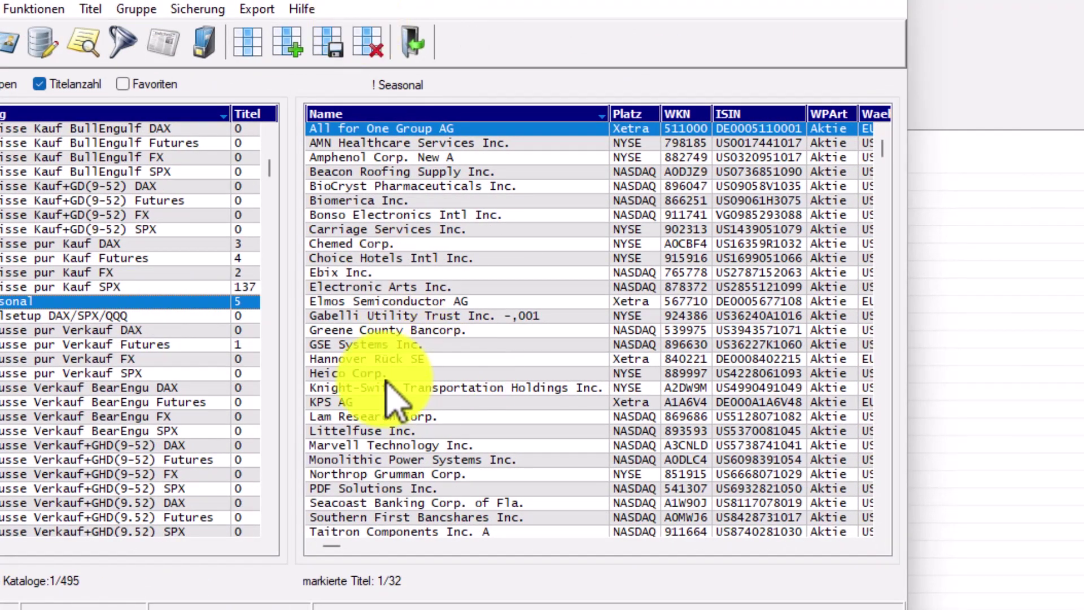
pyautogui.scroll(-2, 395, 389)
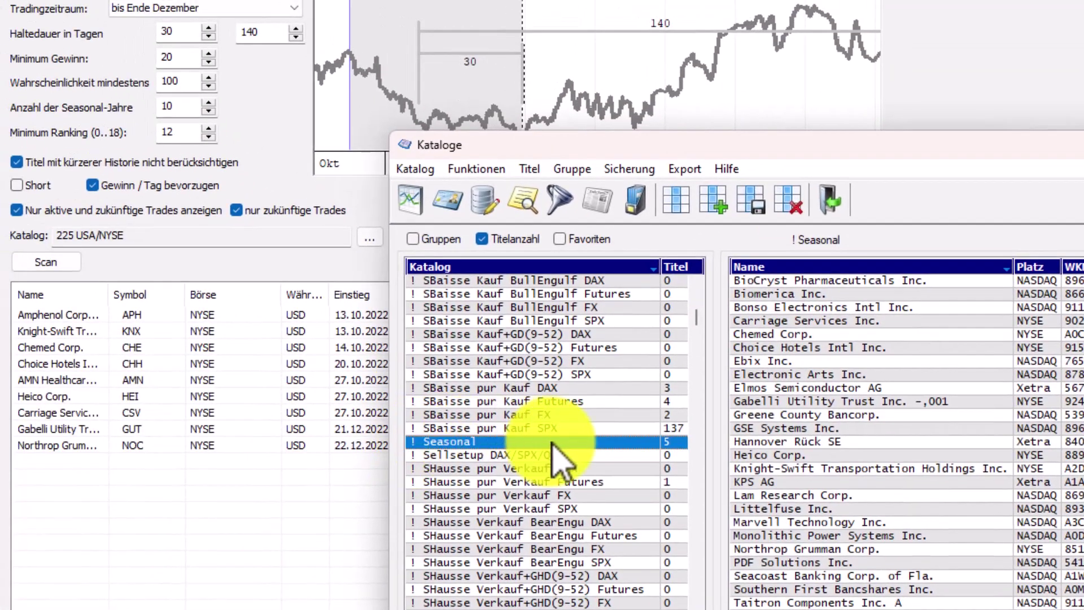
pyautogui.moveTo(938, 160); pyautogui.dragTo(1083, 203)
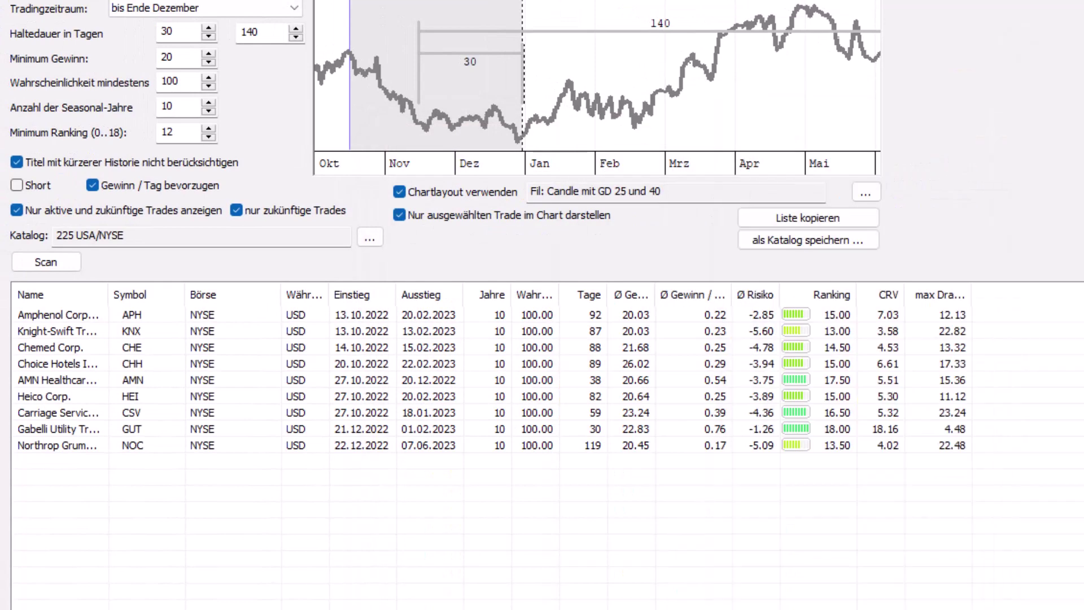
# - View the Knight-Swift Transportation seasonal trade in its chart and return to the results list
pyautogui.doubleClick(66, 341)
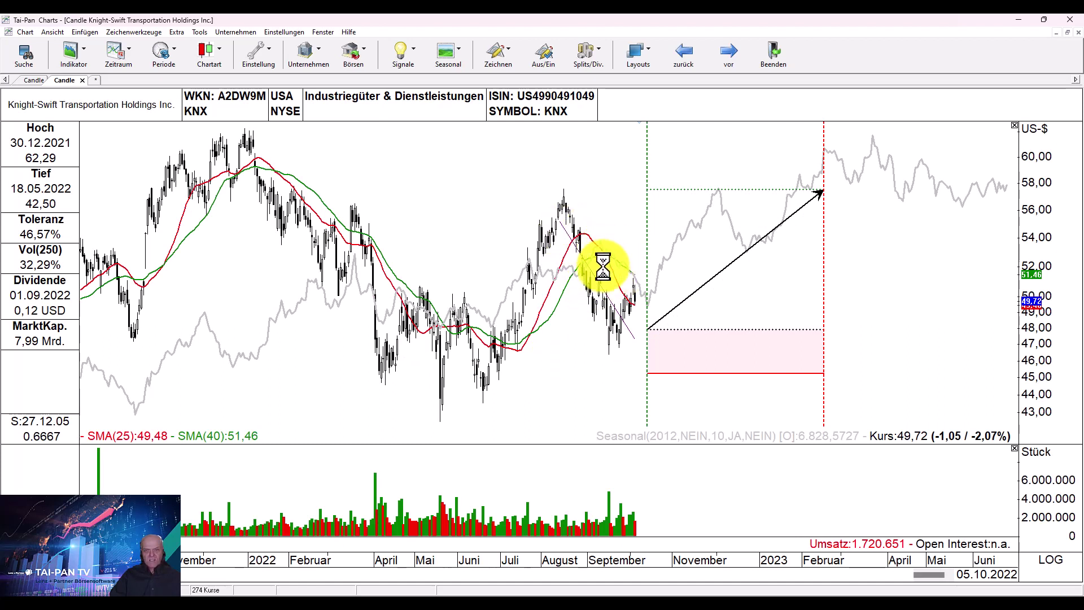
pyautogui.click(773, 54)
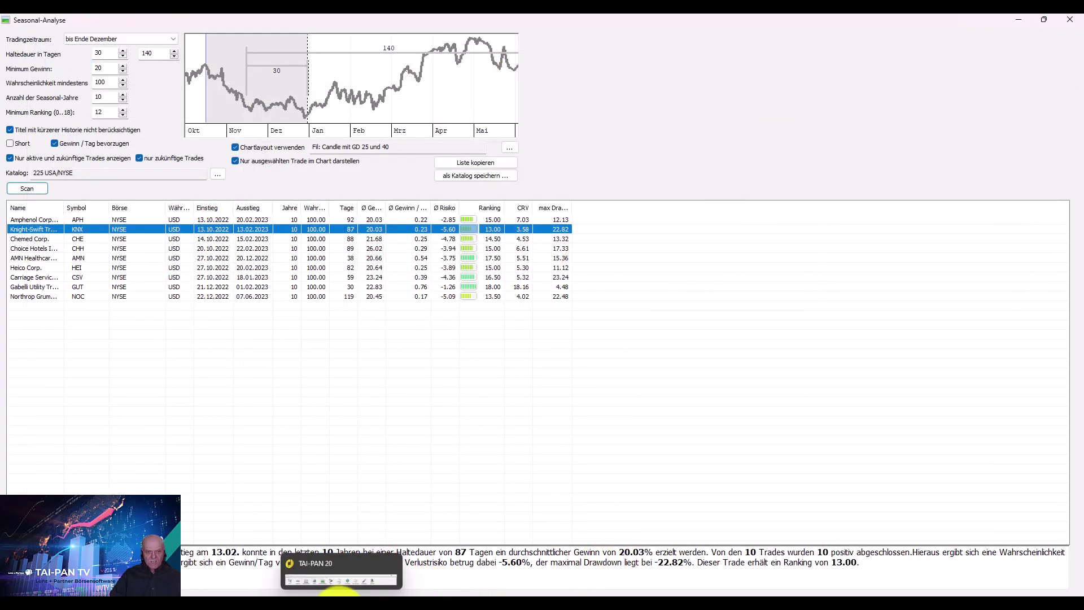
# - Run the GD (25/40) Crossover Kaufsignal filter on the ! Seasonal catalog and close the filter module
pyautogui.click(340, 593)
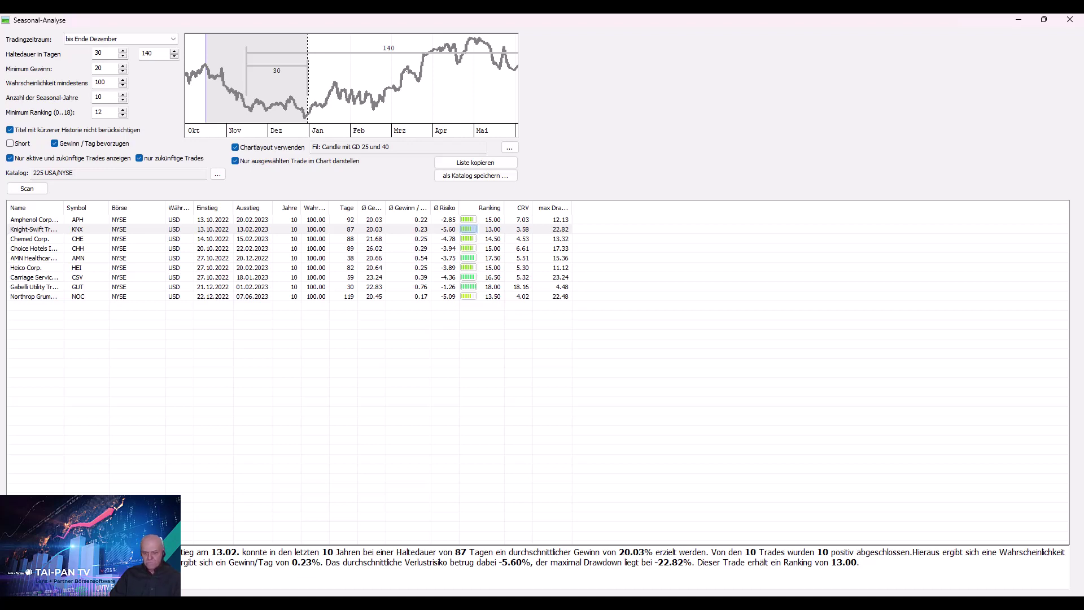
pyautogui.press('Down')
pyautogui.press('Down')
pyautogui.press('Down')
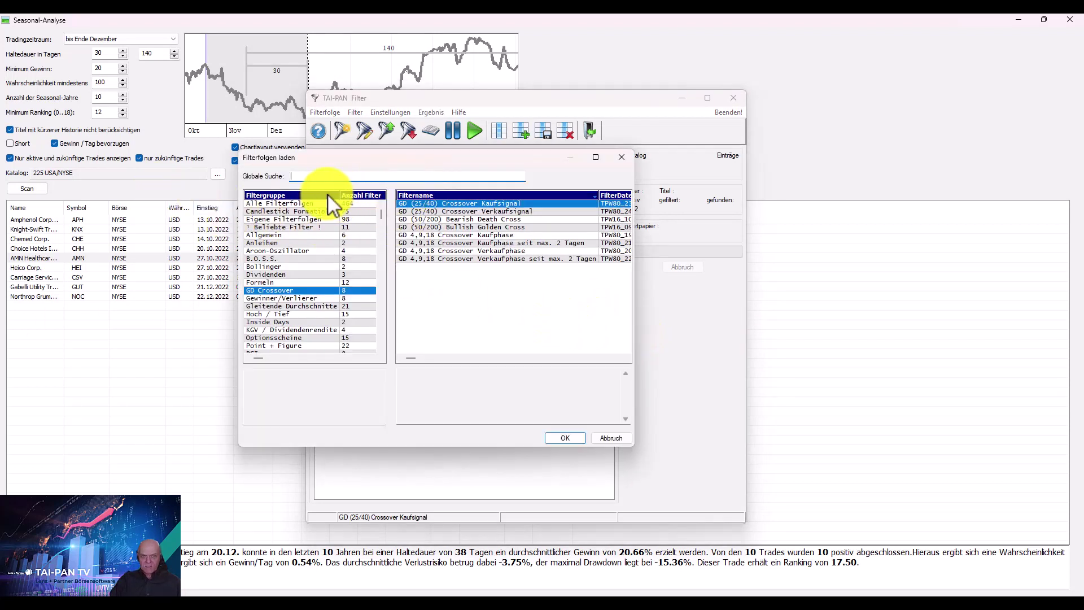
pyautogui.doubleClick(466, 204)
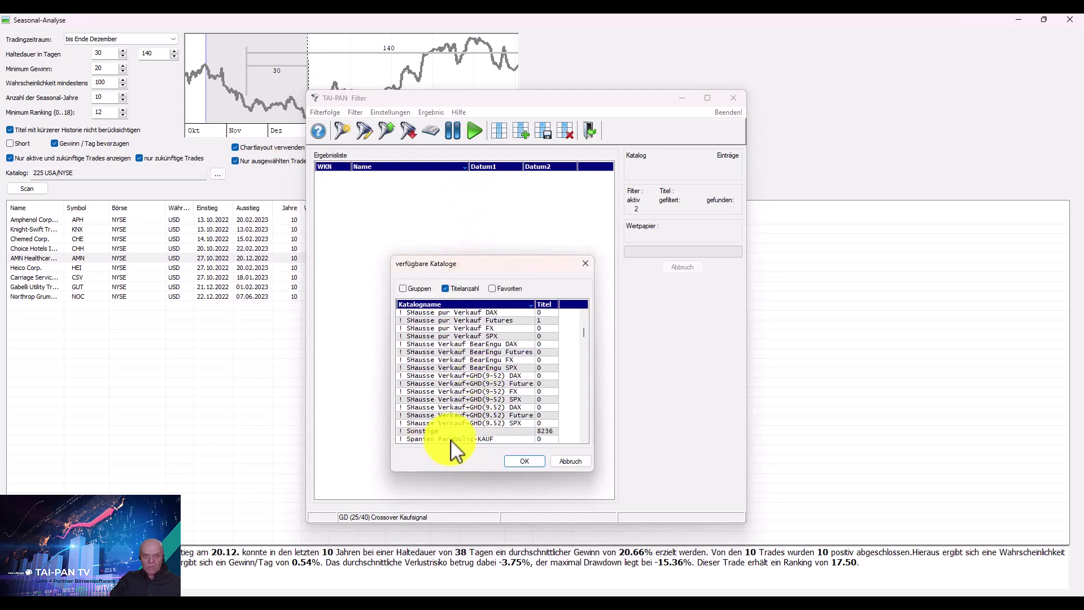
pyautogui.scroll(5, 446, 401)
pyautogui.doubleClick(432, 414)
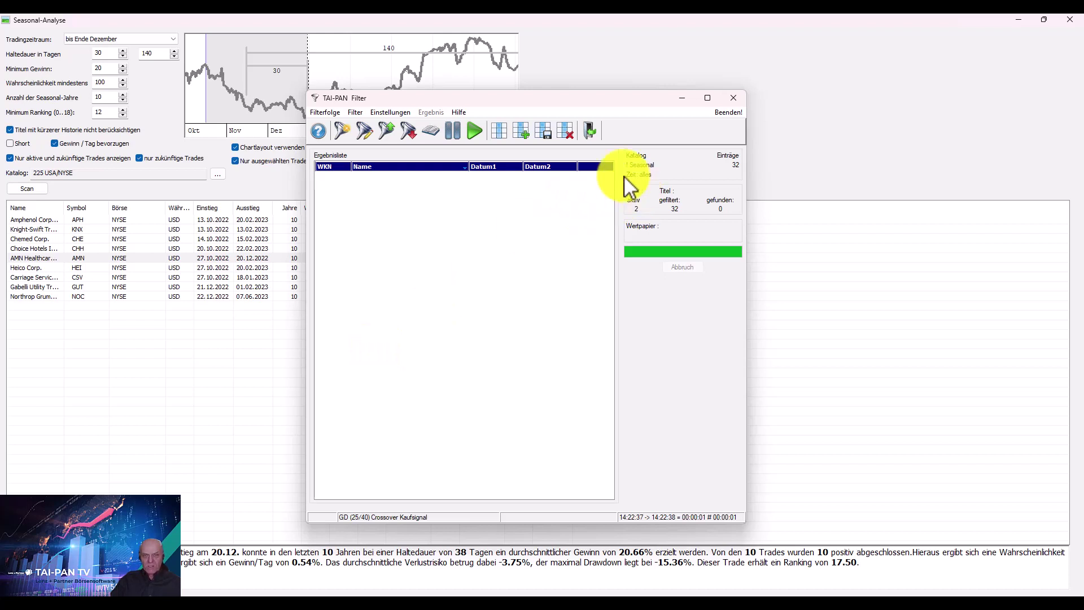
pyautogui.click(590, 131)
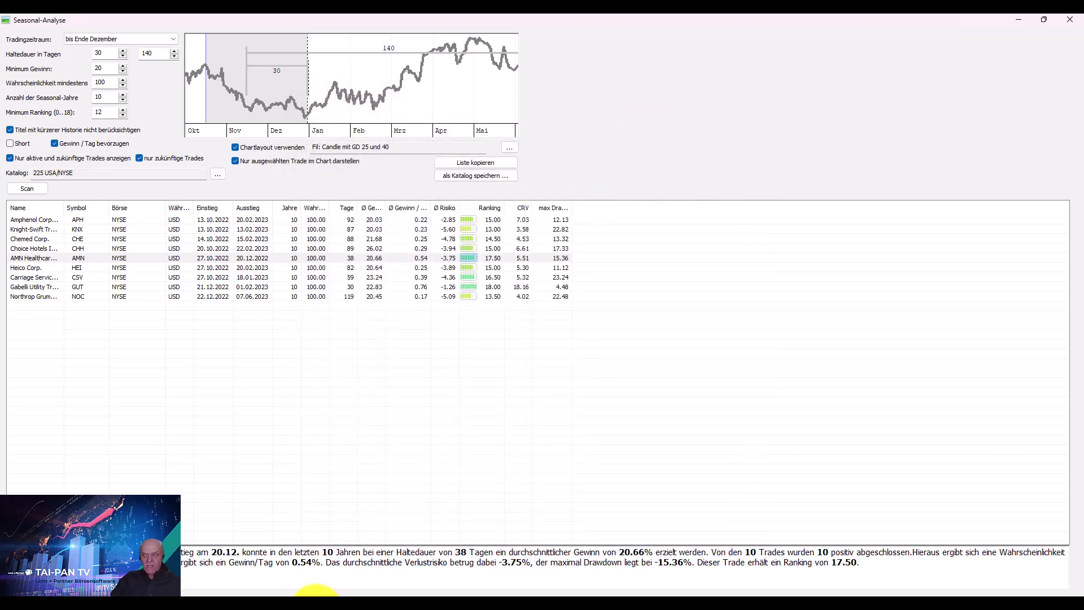
# - Switch to Aufgaben-Automatisierung and create a new macro named "Untersuchung Saisonalität nach Kaufsignalen"
pyautogui.moveTo(350, 599)
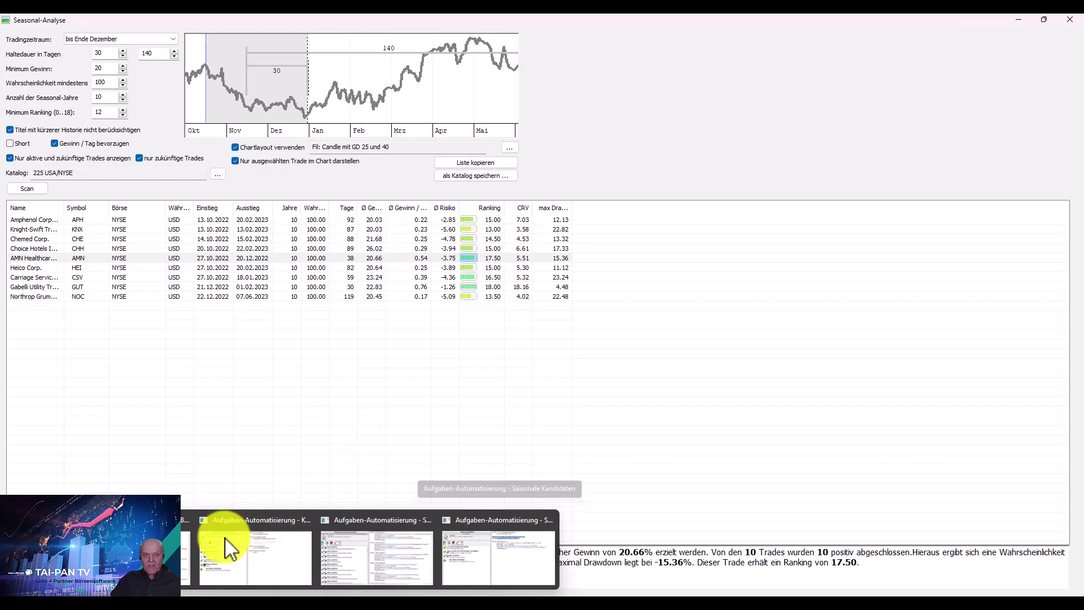
pyautogui.click(252, 554)
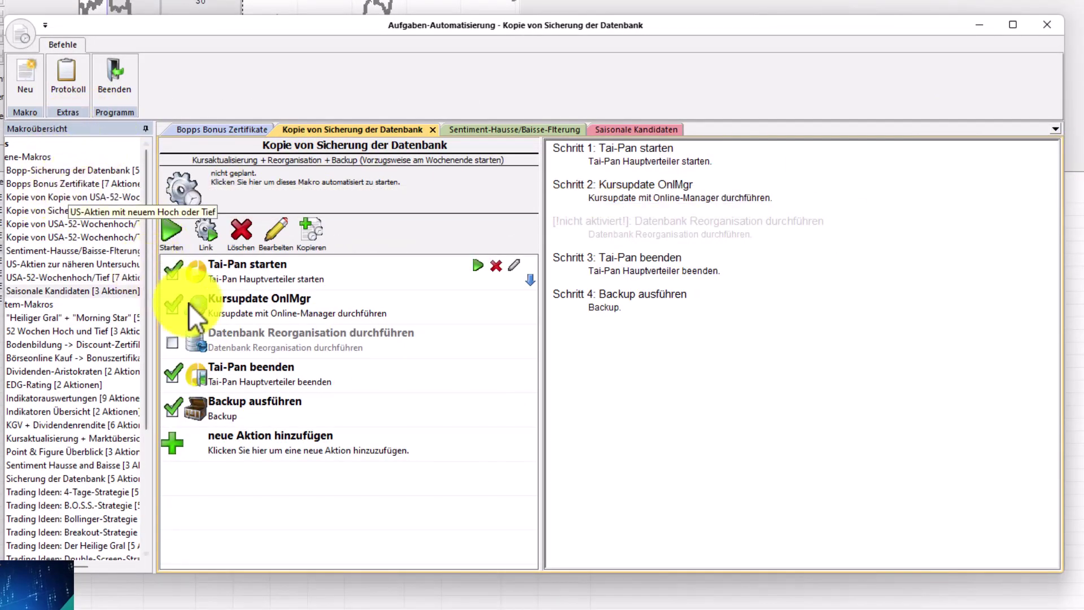
pyautogui.click(24, 76)
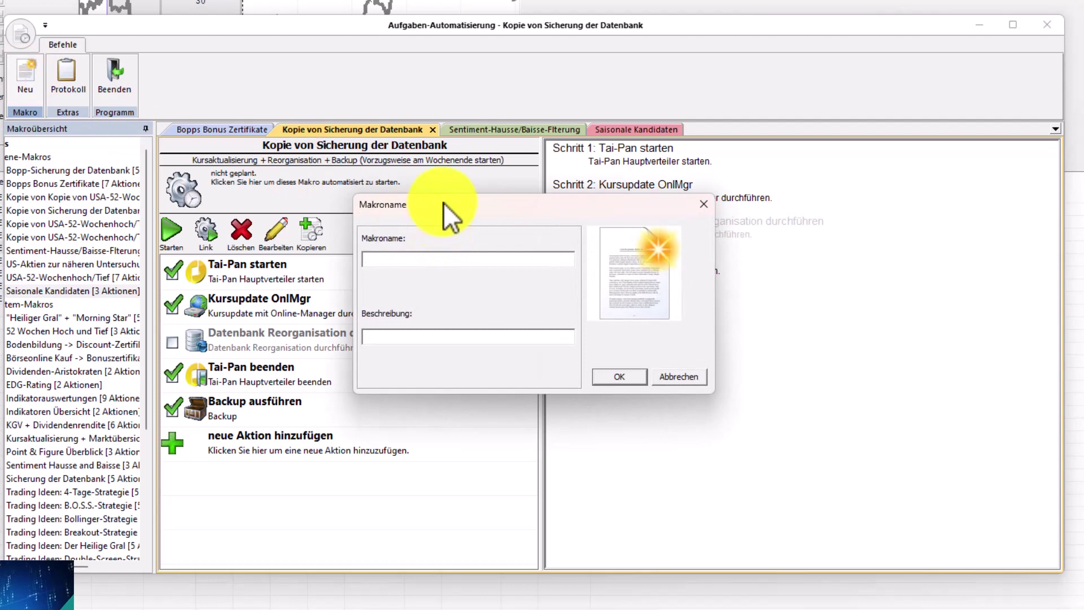
pyautogui.moveTo(443, 202); pyautogui.dragTo(403, 259)
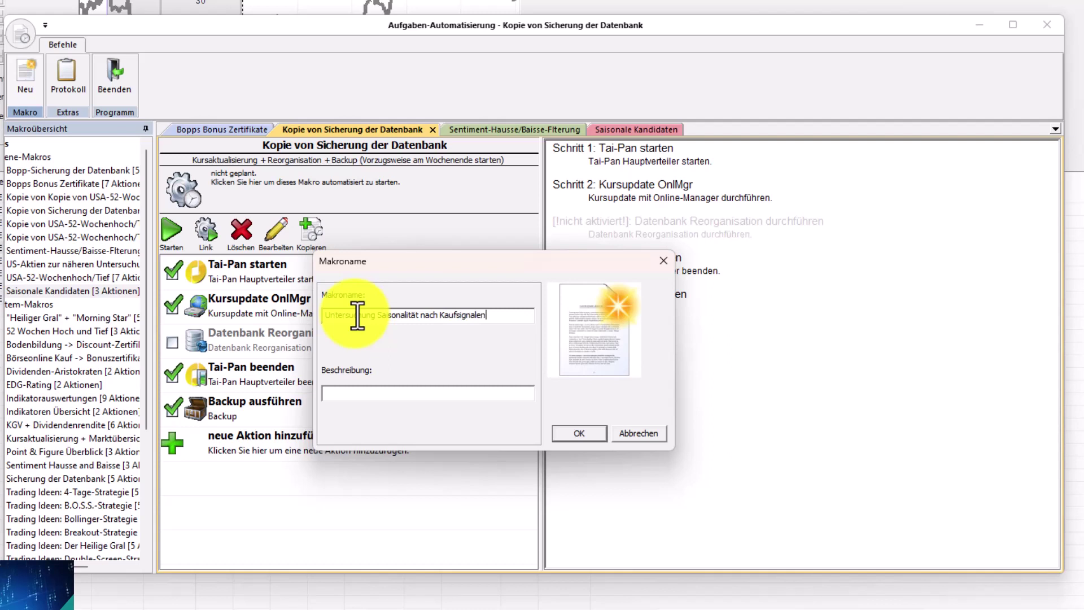
pyautogui.click(585, 438)
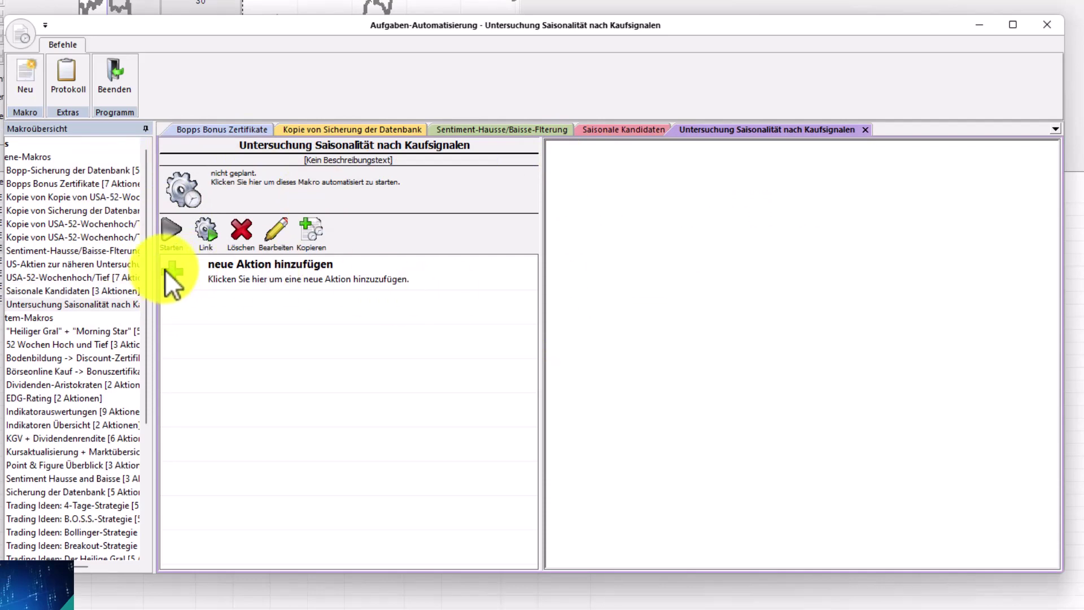
# - Add the actions Tai-Pan starten and Kursupdate OnlMgr to the new macro
pyautogui.click(177, 270)
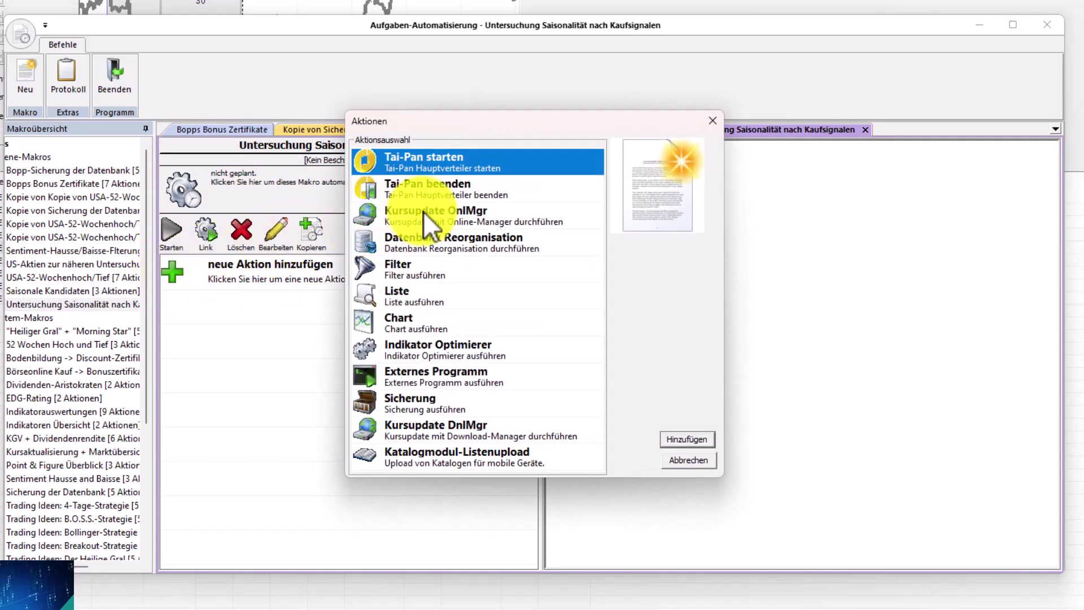
pyautogui.doubleClick(443, 158)
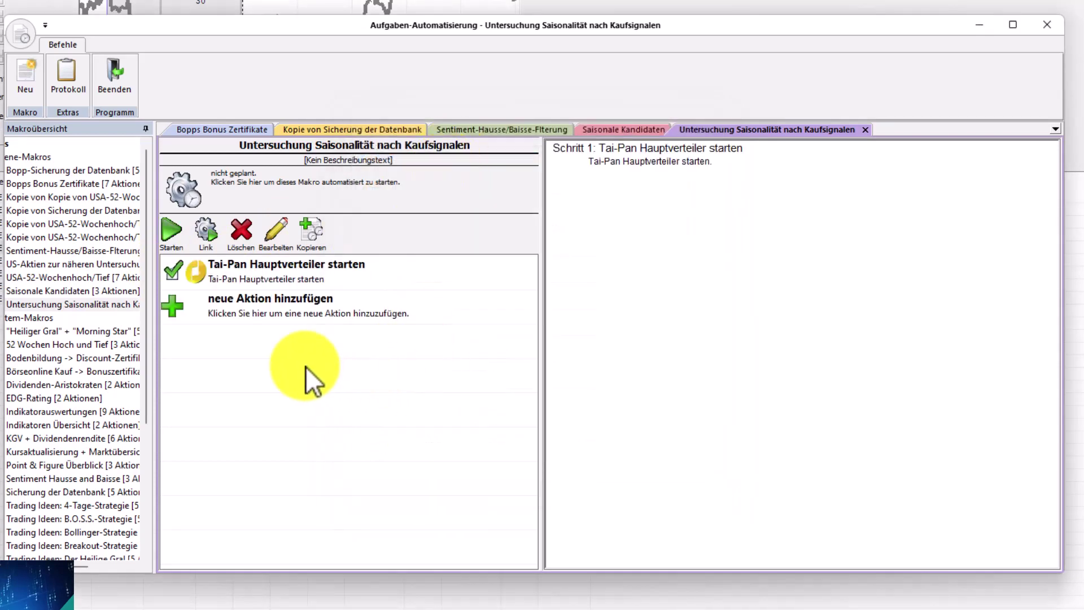
pyautogui.click(177, 306)
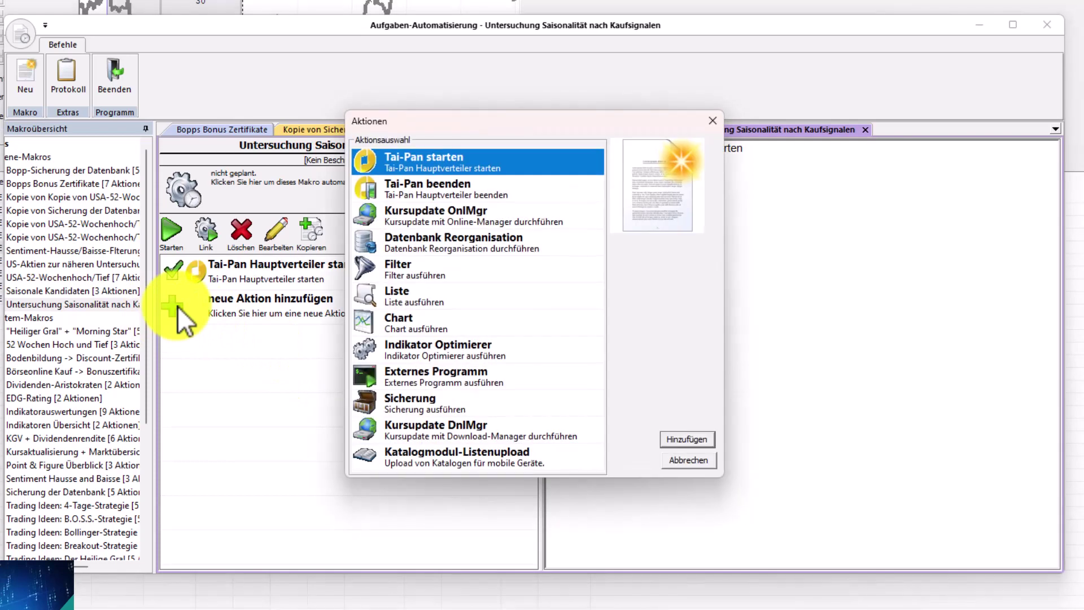
pyautogui.doubleClick(422, 216)
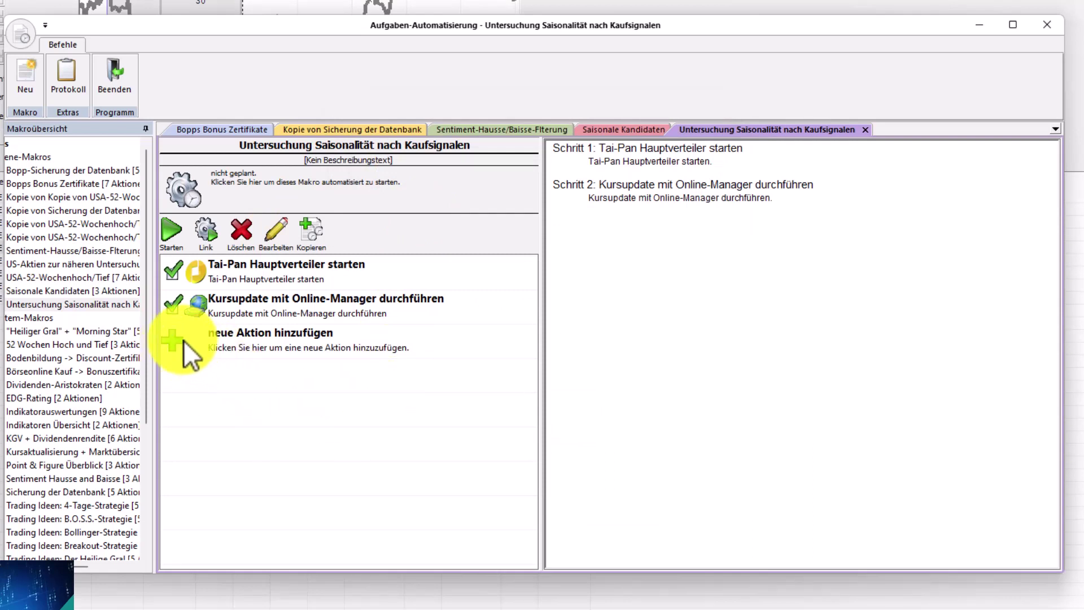
# - Add a Filter action to the macro using GD (25/40) Crossover Kaufsignal from the GD Crossover group
pyautogui.click(181, 339)
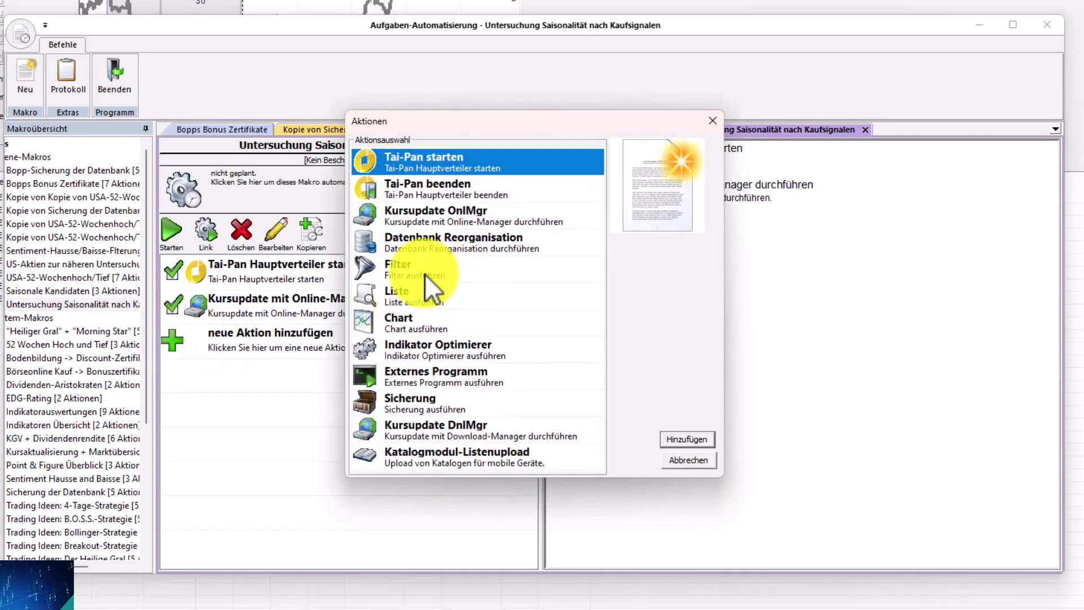
pyautogui.doubleClick(415, 273)
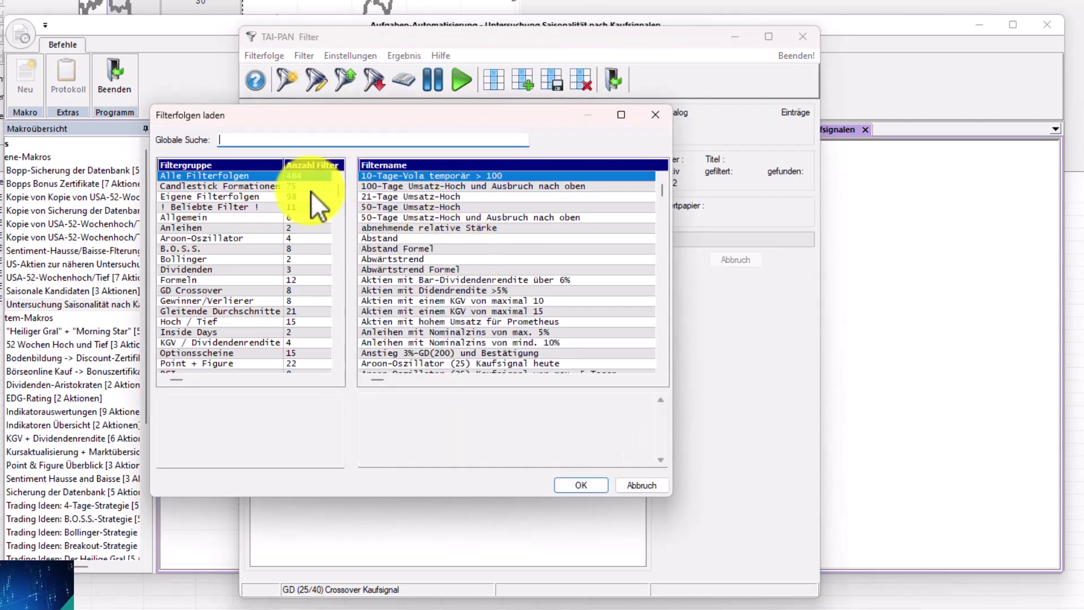
pyautogui.click(200, 310)
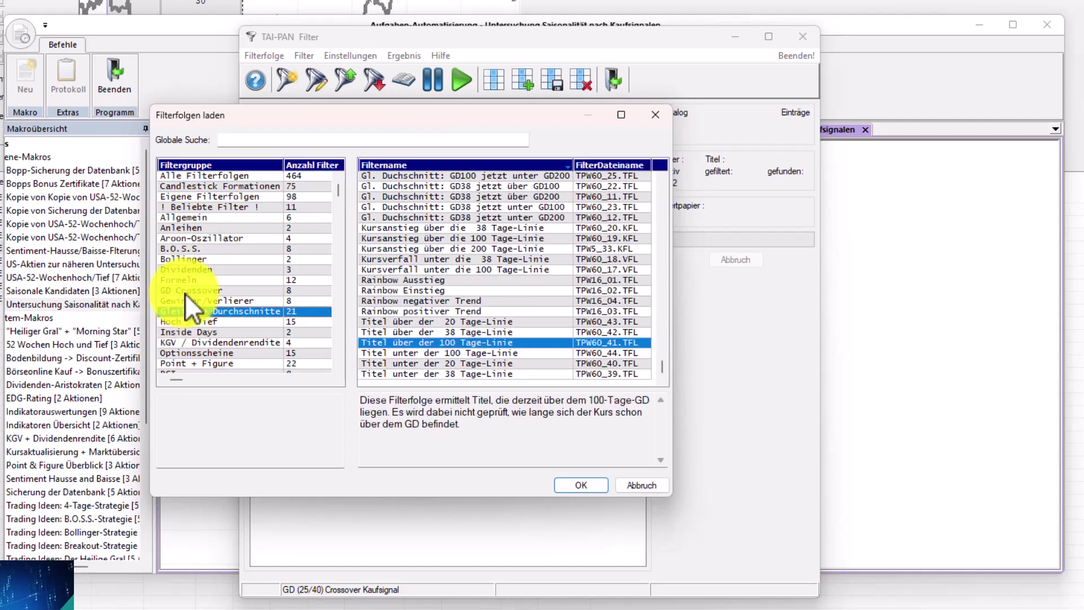
pyautogui.click(187, 291)
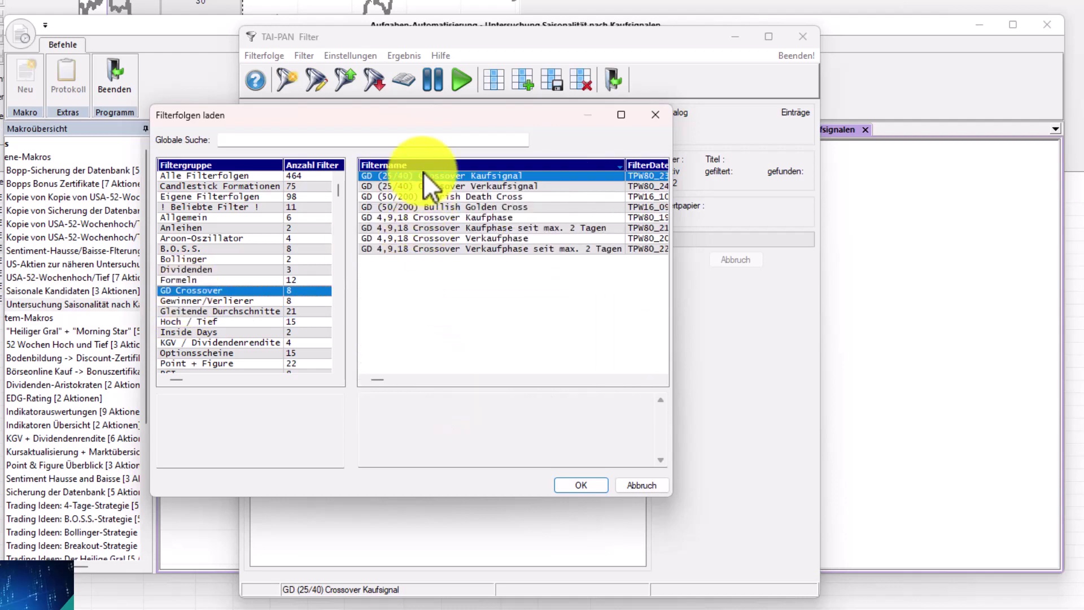
pyautogui.doubleClick(428, 175)
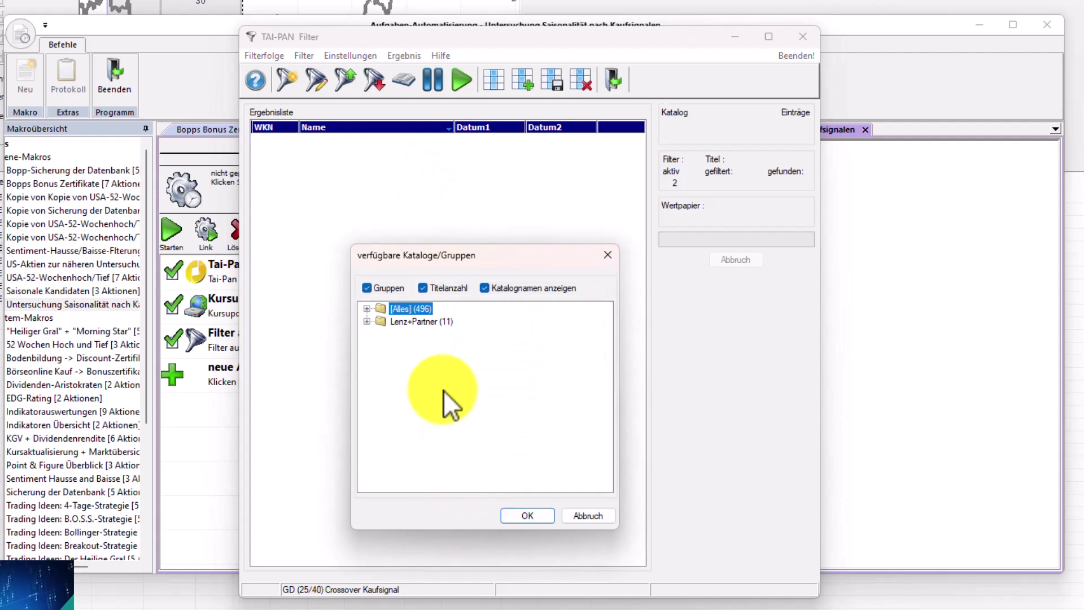
# - Select the ! Seasonal catalog as the macro filter's source and accept the filter period without restricting it by dates
pyautogui.click(365, 309)
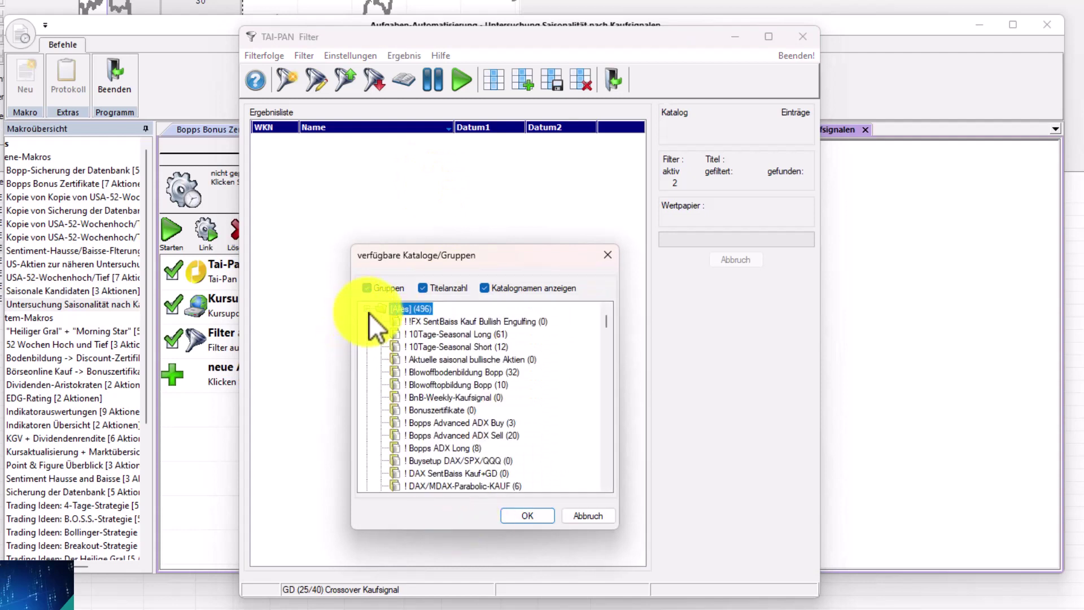
pyautogui.scroll(-4, 452, 451)
pyautogui.scroll(-3, 476, 446)
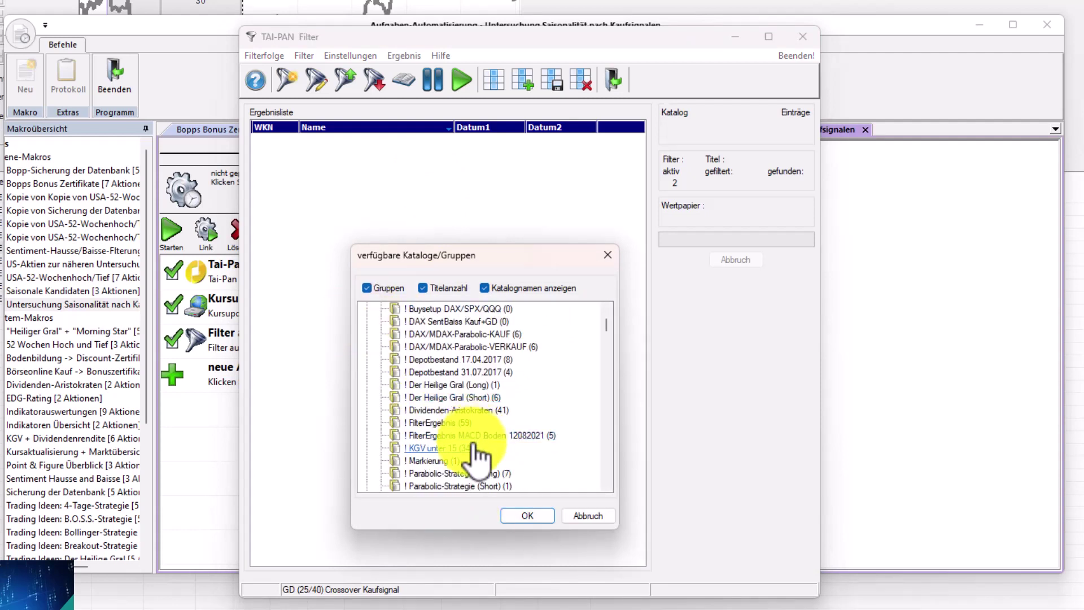
pyautogui.scroll(-5, 454, 415)
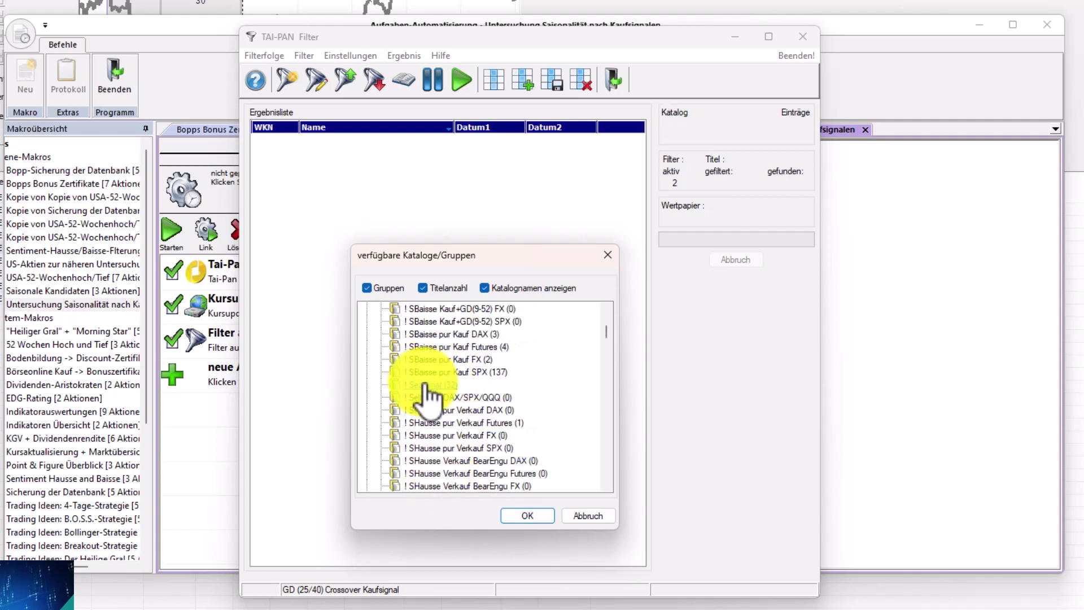
pyautogui.doubleClick(429, 386)
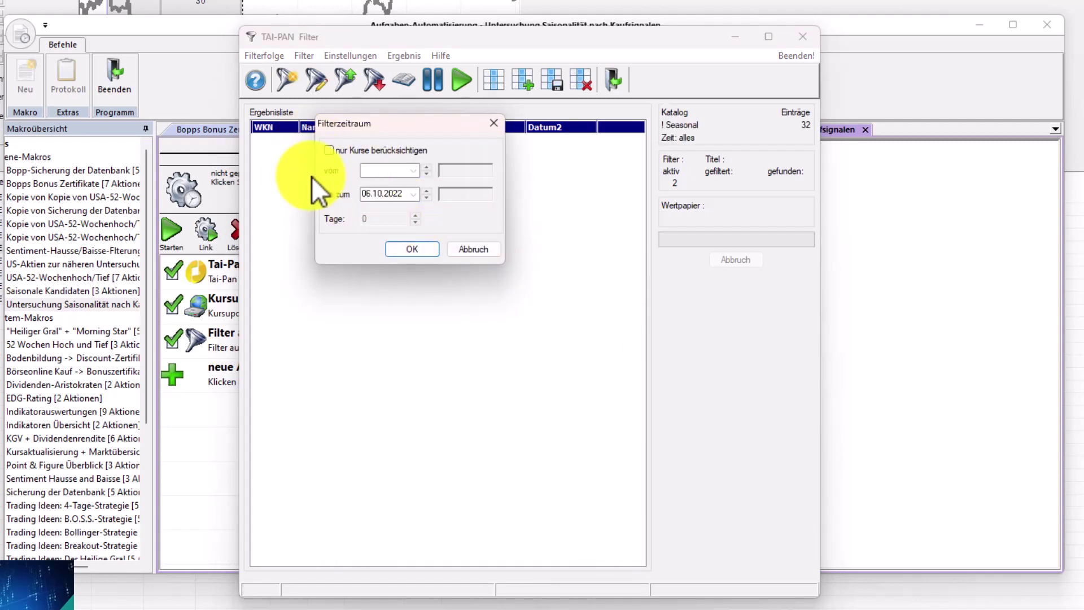
pyautogui.click(408, 249)
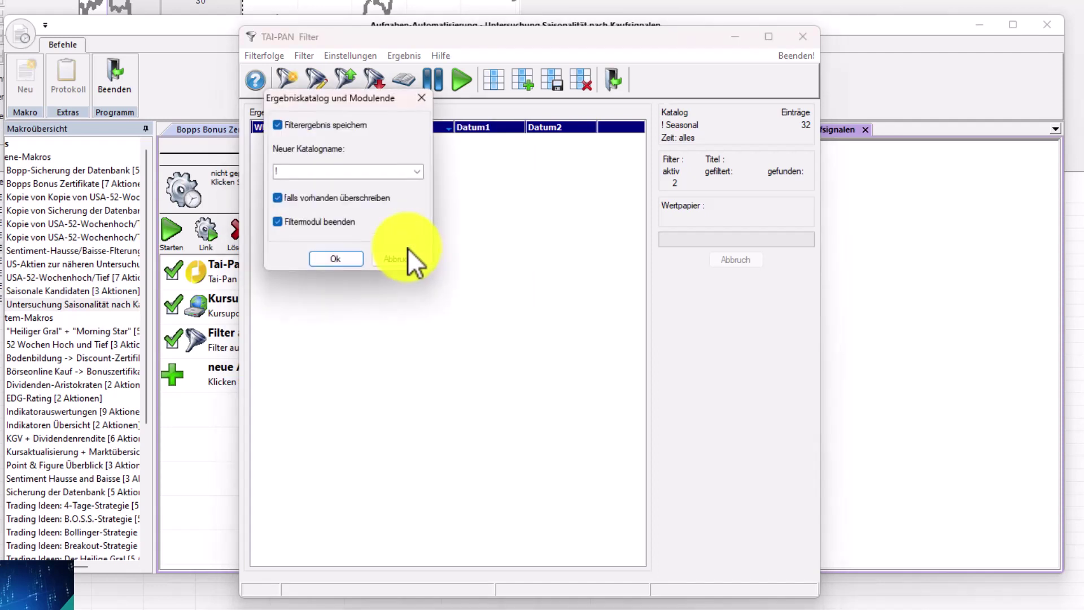
# - Save the filter result as catalog ! Aktuelle saisonal bullische Aktien, overwriting any existing one and ending the filter module
pyautogui.click(419, 171)
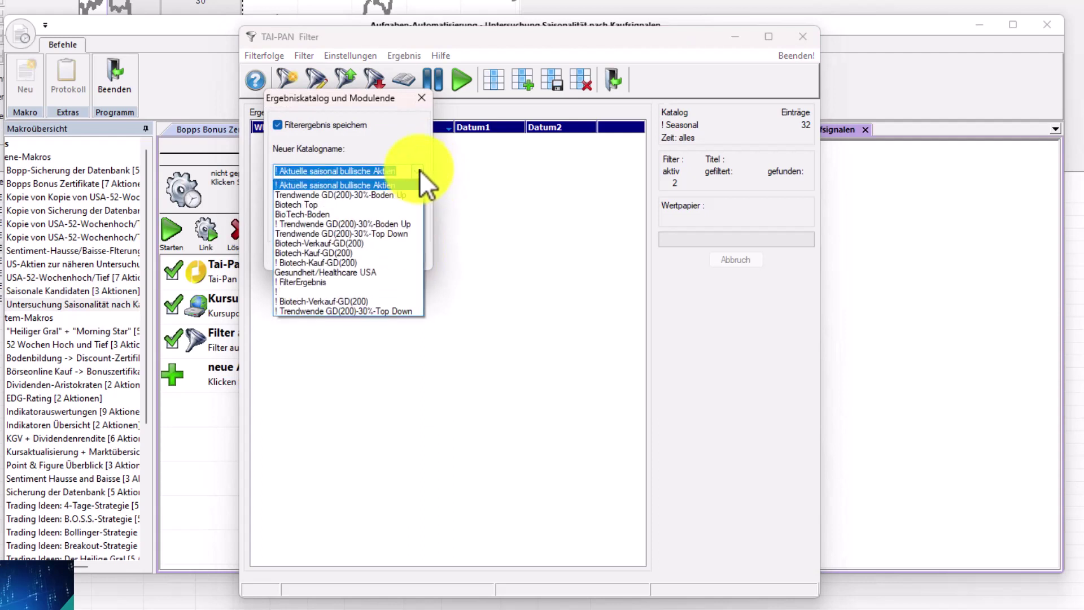
pyautogui.click(381, 186)
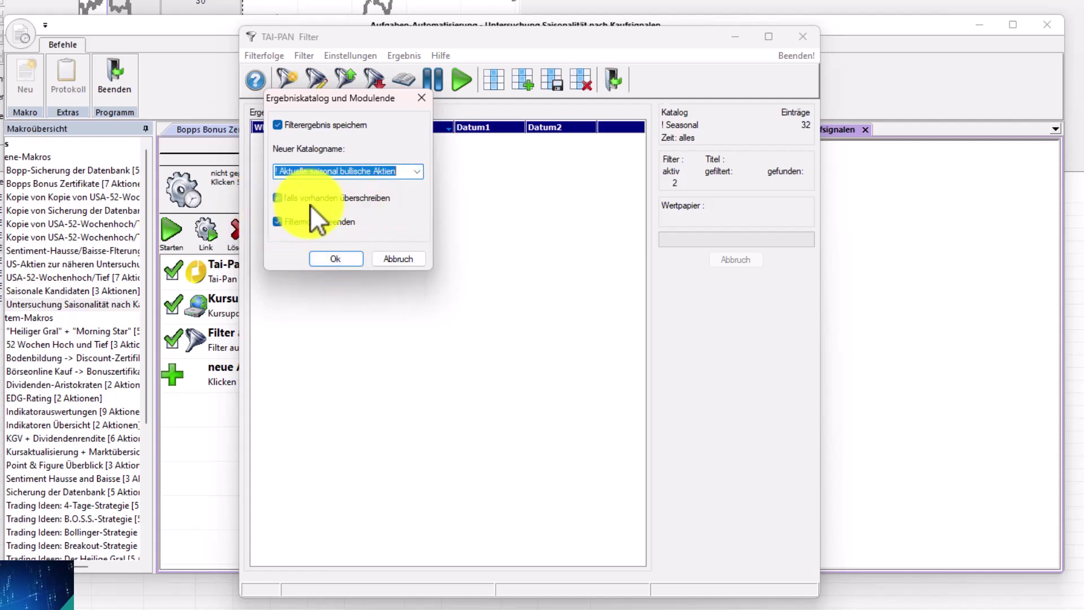
pyautogui.click(333, 258)
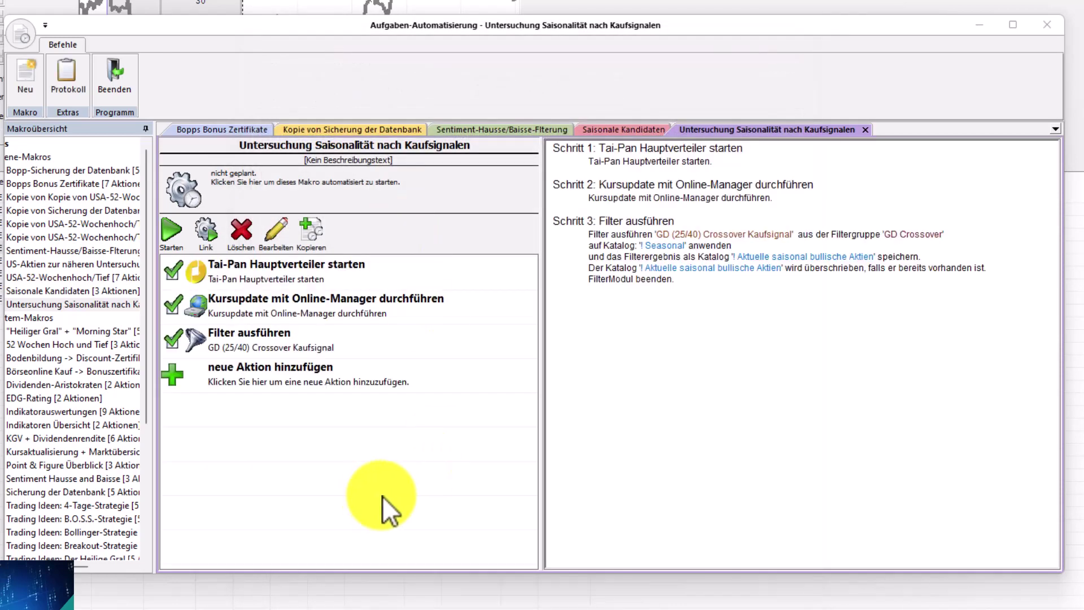
# - Deactivate the Kursupdate mit Online-Manager durchführen action and run the macro
pyautogui.moveTo(171, 303)
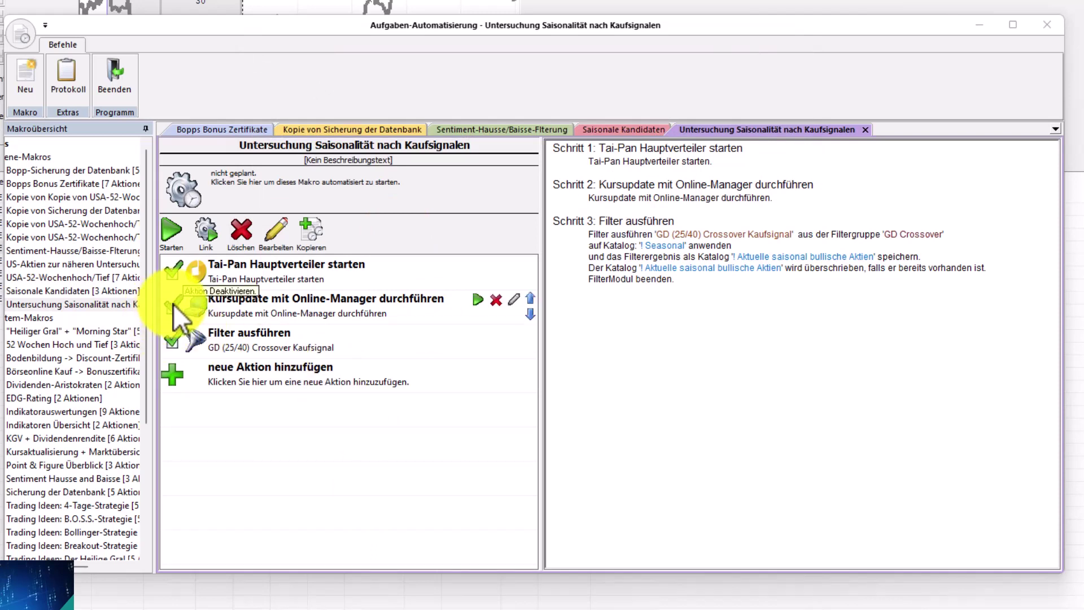
pyautogui.click(176, 300)
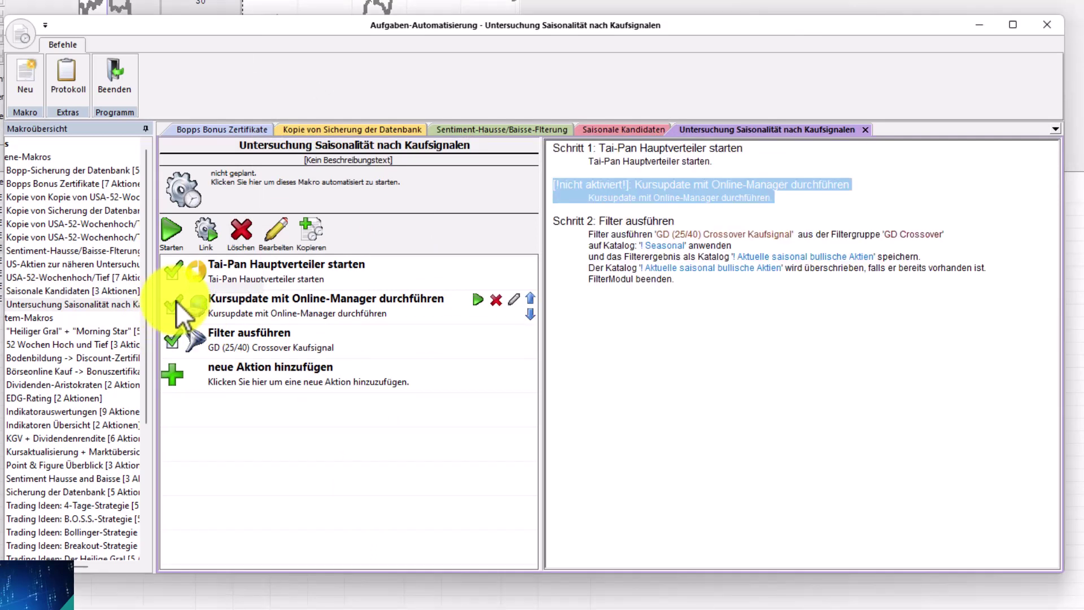
pyautogui.click(170, 230)
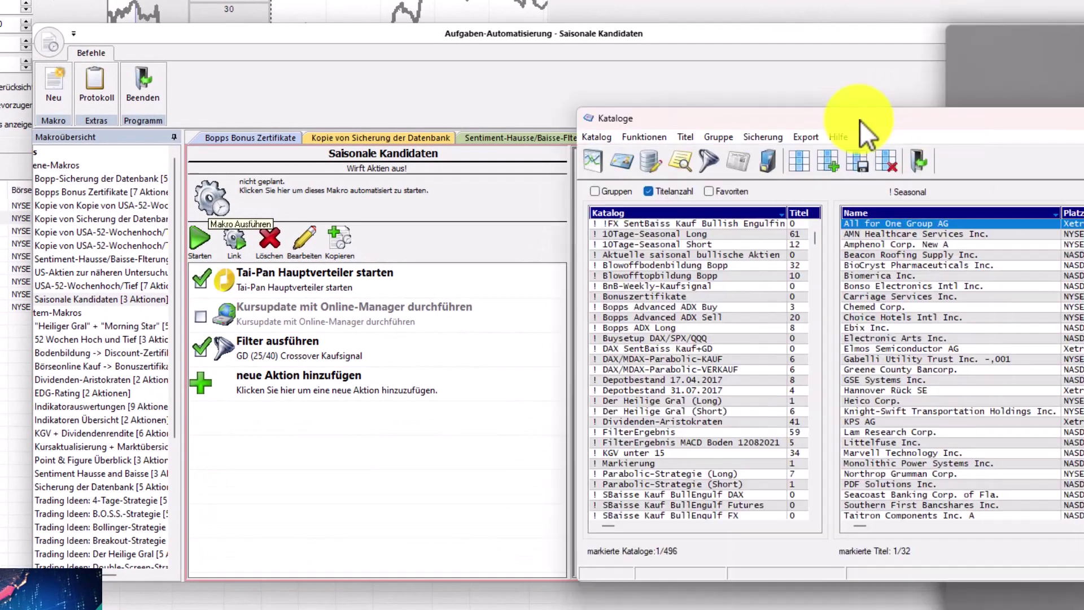
# - Check the contents of the ! Aktuelle saisonal bullische Aktien catalog in Kataloge and close the catalog window
pyautogui.moveTo(749, 154); pyautogui.dragTo(627, 161)
pyautogui.moveTo(697, 127); pyautogui.dragTo(613, 123)
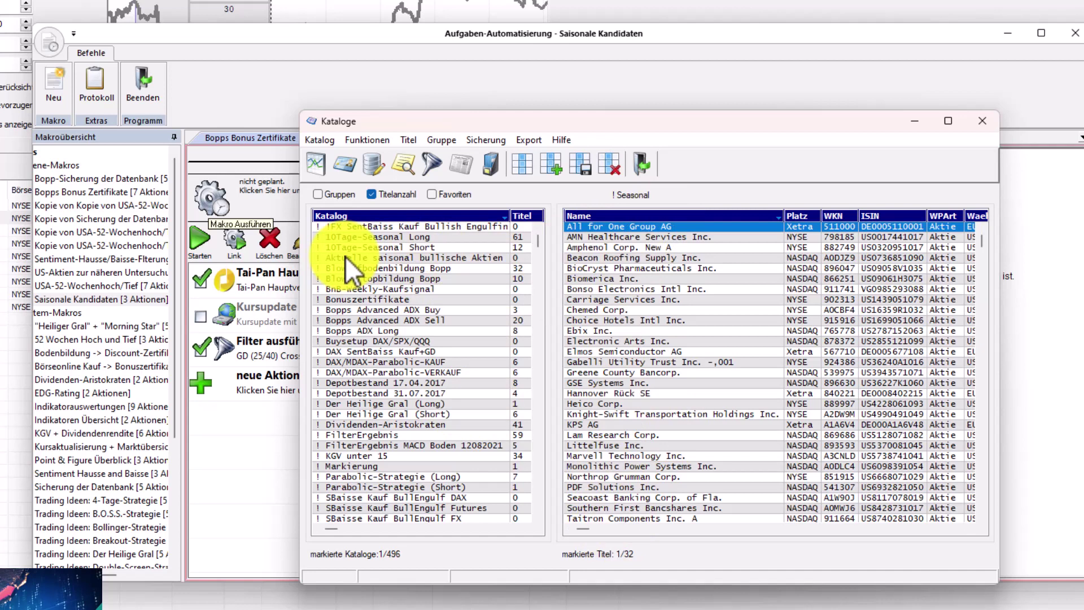
pyautogui.click(378, 257)
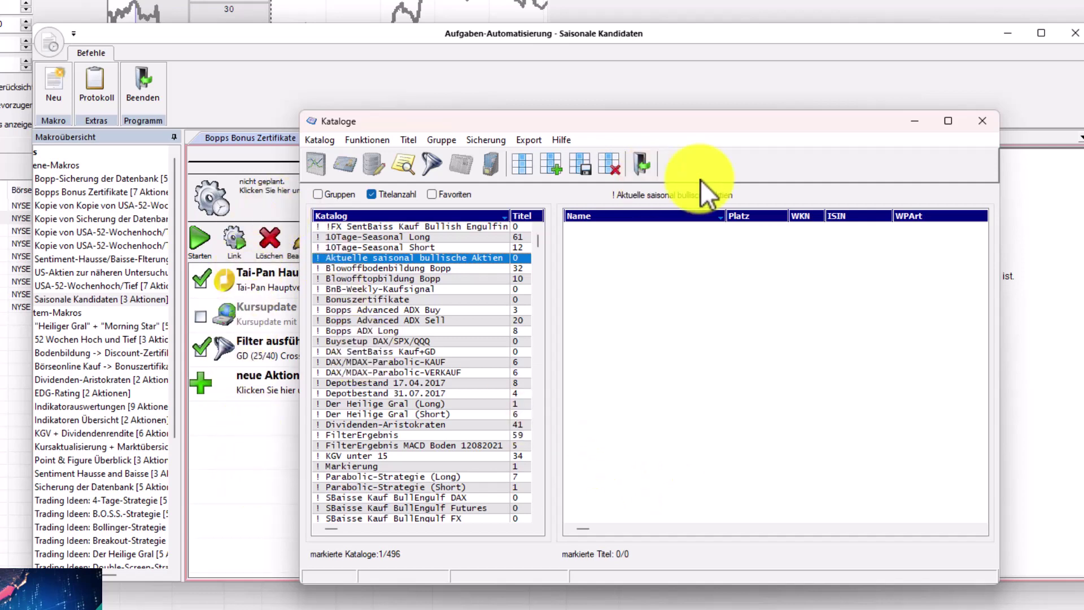
pyautogui.click(982, 121)
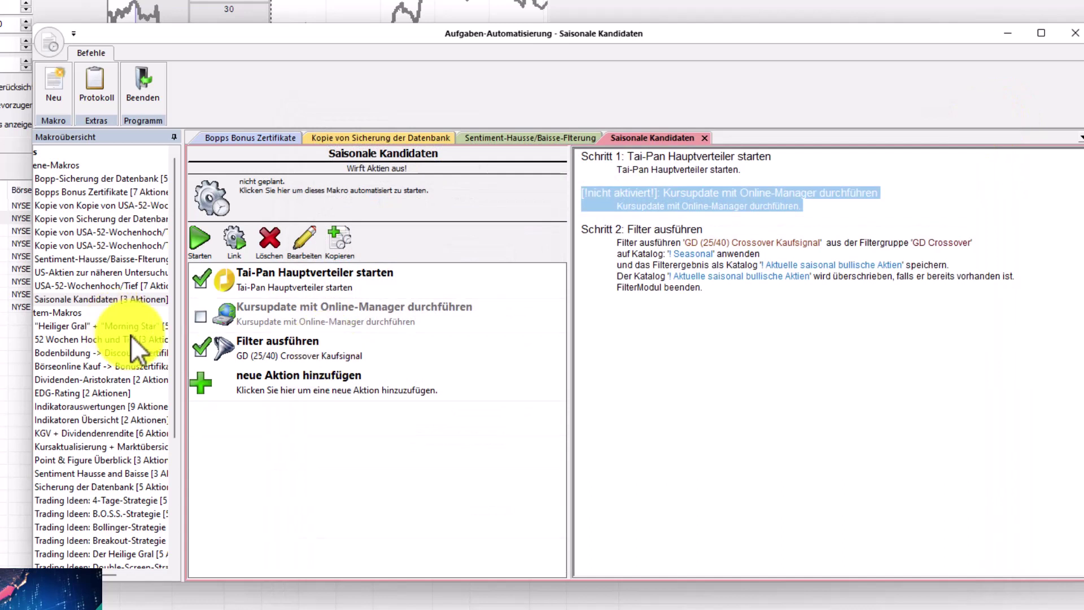
# - Reactivate the Kursupdate mit Online-Manager durchführen action in the Saisonale Kandidaten macro
pyautogui.click(199, 318)
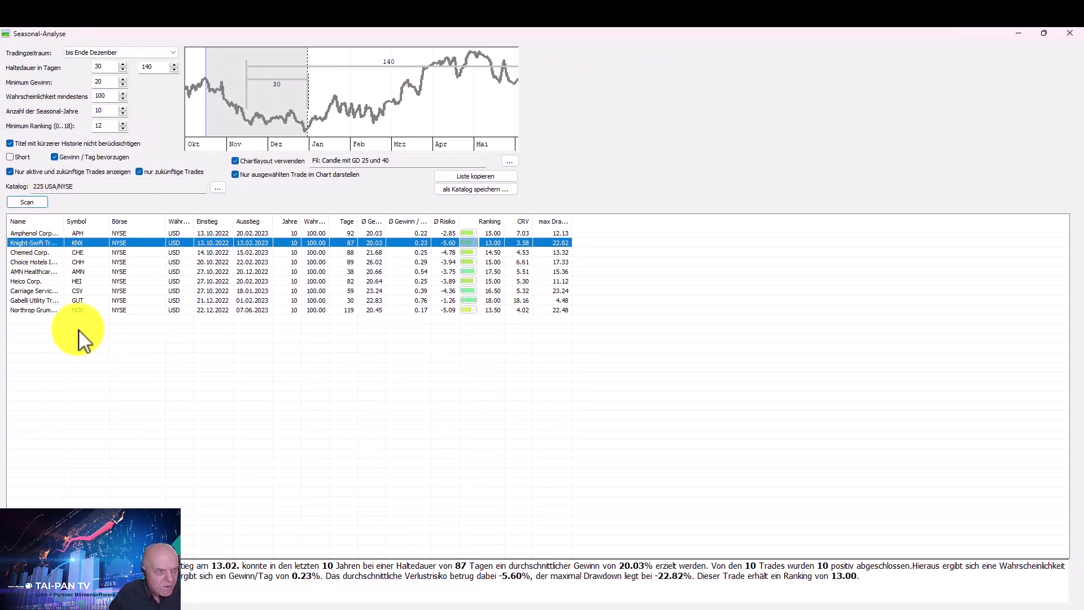
# - Open the AMN Healthcare Services chart from the Seasonal-Analyse results and examine its projected seasonal trade against the moving averages
pyautogui.click(47, 271)
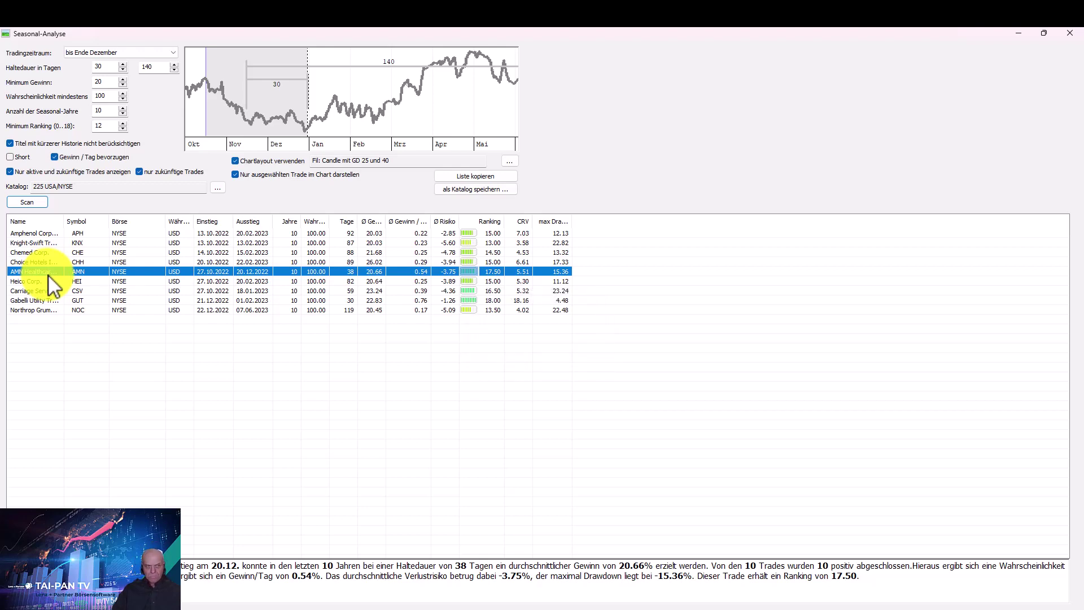
pyautogui.doubleClick(49, 276)
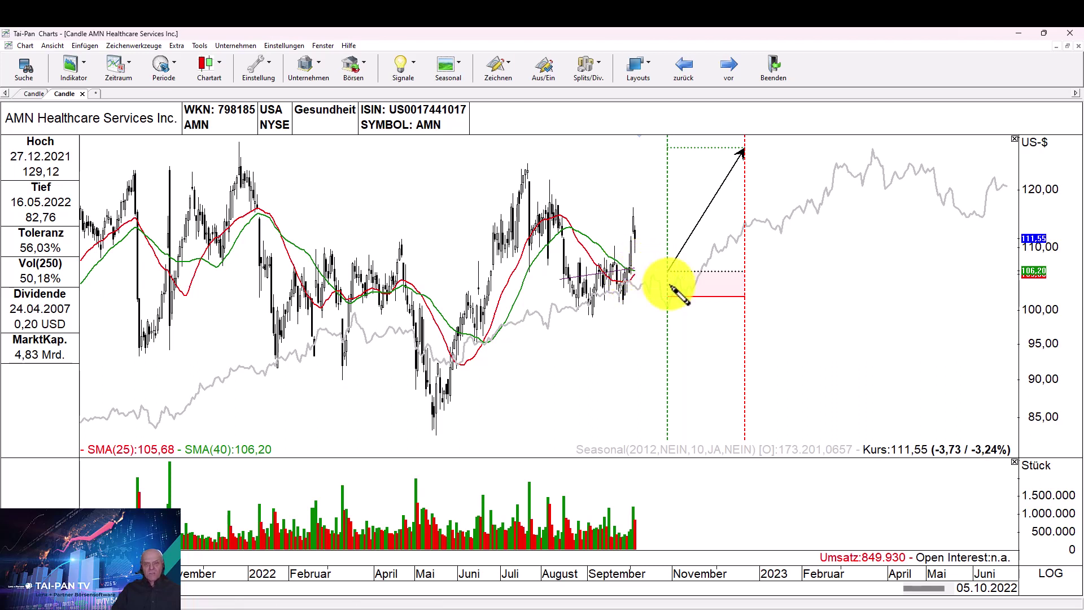
pyautogui.moveTo(679, 271)
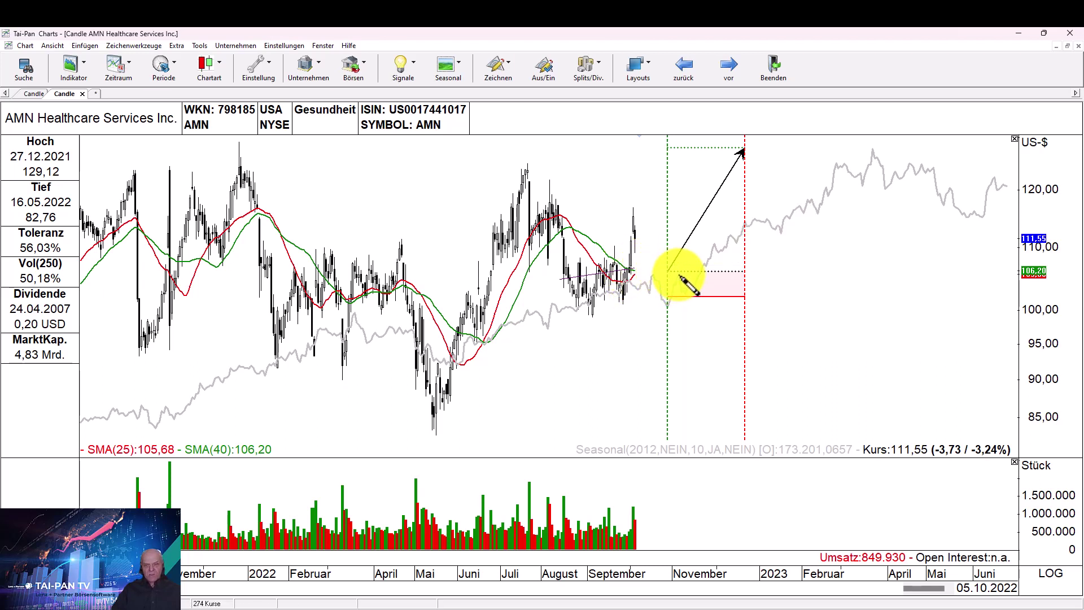